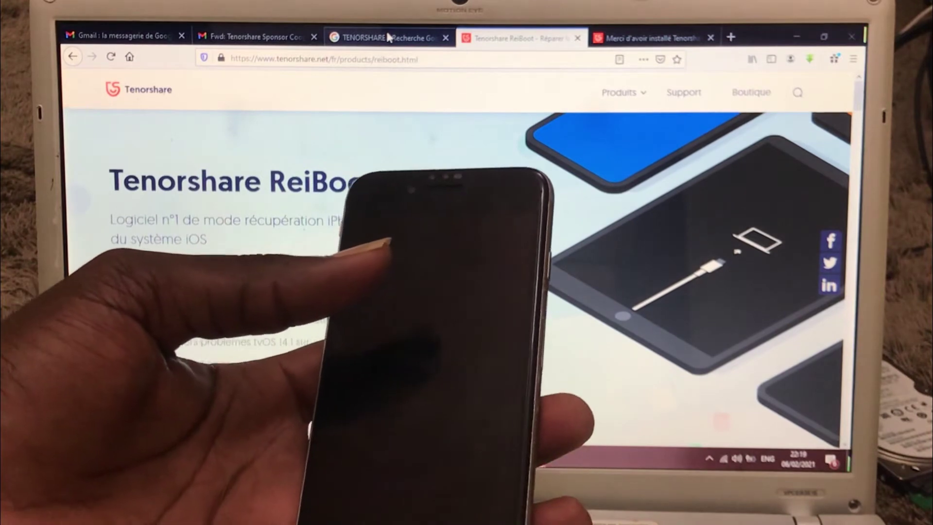
- Examine the TENORSHARE search results and the ReiBoot product page's Windows download option, ending on the post-installation thank-you page
{"action": "left_click", "coordinate": [398, 34]}
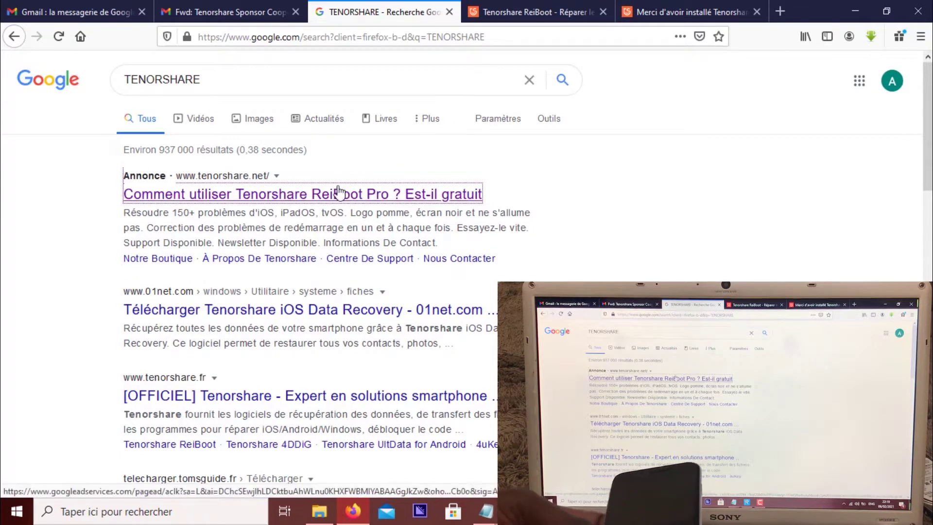
{"action": "left_click", "coordinate": [507, 6]}
{"action": "scroll", "coordinate": [243, 238], "scroll_direction": "down", "scroll_amount": 8}
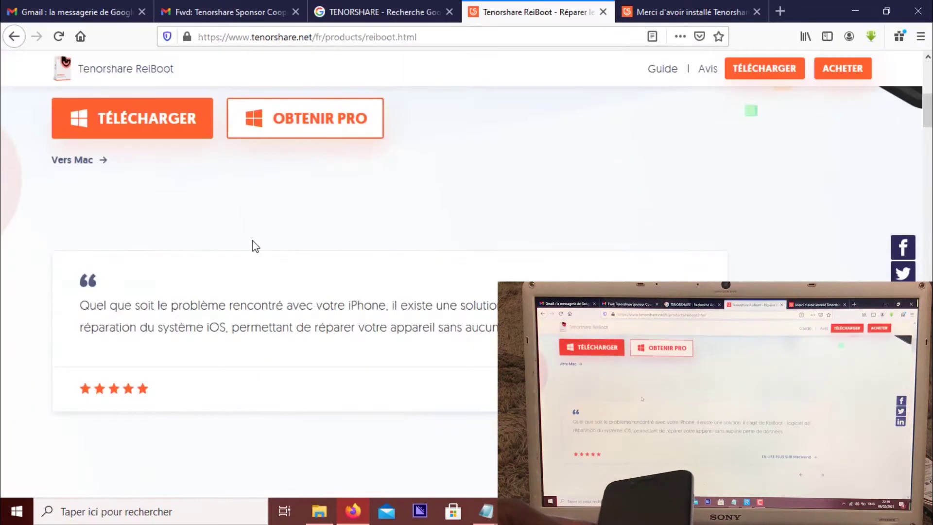
{"action": "scroll", "coordinate": [253, 240], "scroll_direction": "up", "scroll_amount": 8}
{"action": "scroll", "coordinate": [258, 245], "scroll_direction": "down", "scroll_amount": 7}
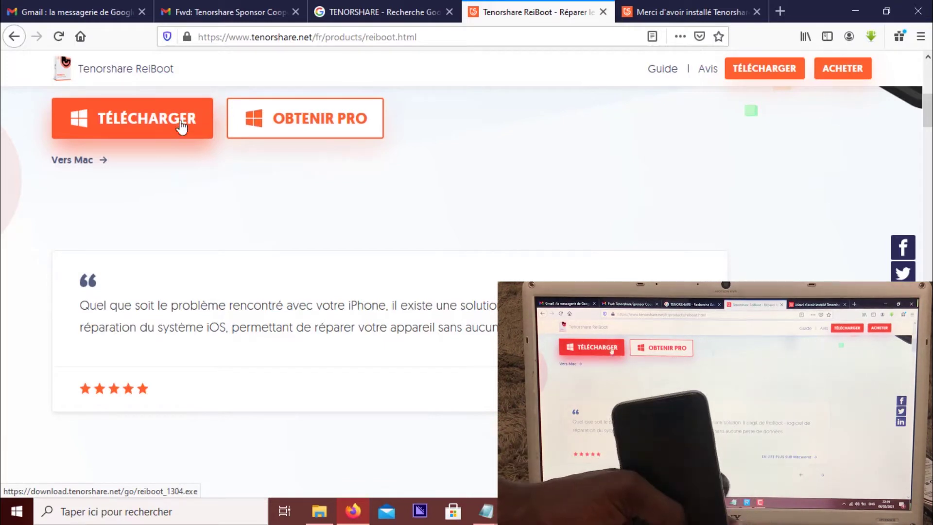
{"action": "left_click", "coordinate": [673, 5]}
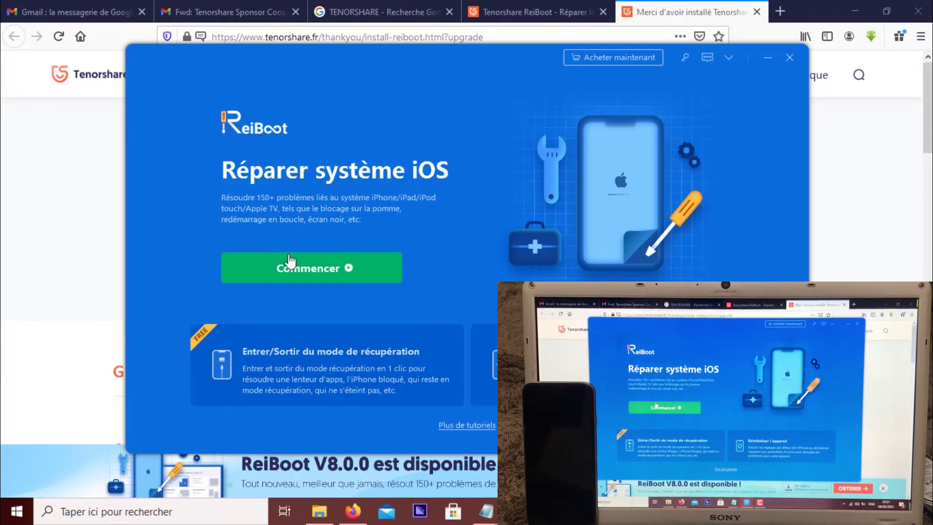
- Start an advanced iOS system repair (Réparation avancée) for an iPhone and show the recovery mode instructions for other devices (Autres appareils)
{"action": "left_click", "coordinate": [323, 271]}
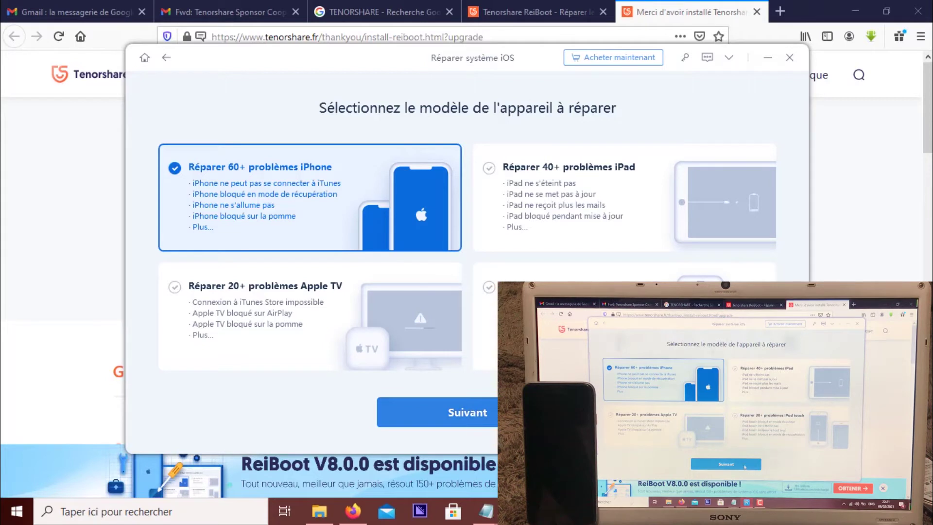
{"action": "left_click", "coordinate": [462, 412]}
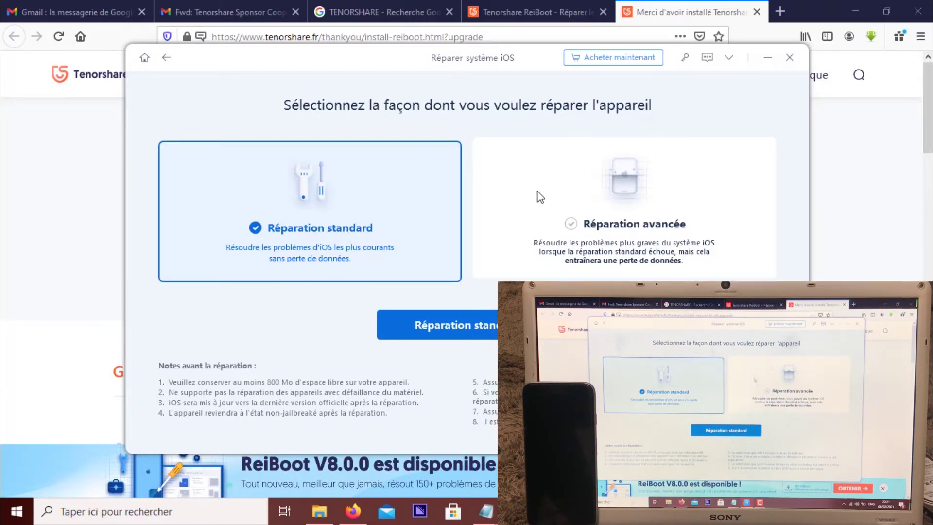
{"action": "left_click", "coordinate": [602, 229]}
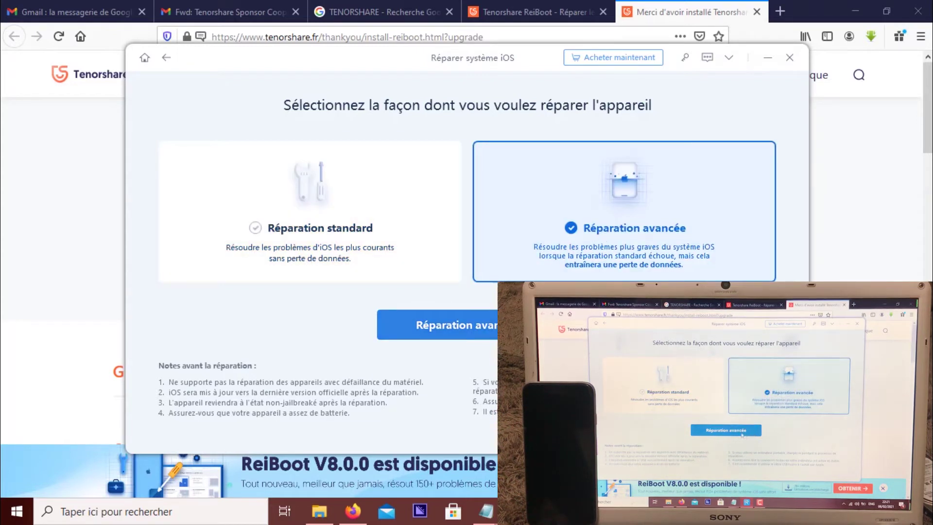
{"action": "left_click", "coordinate": [490, 332]}
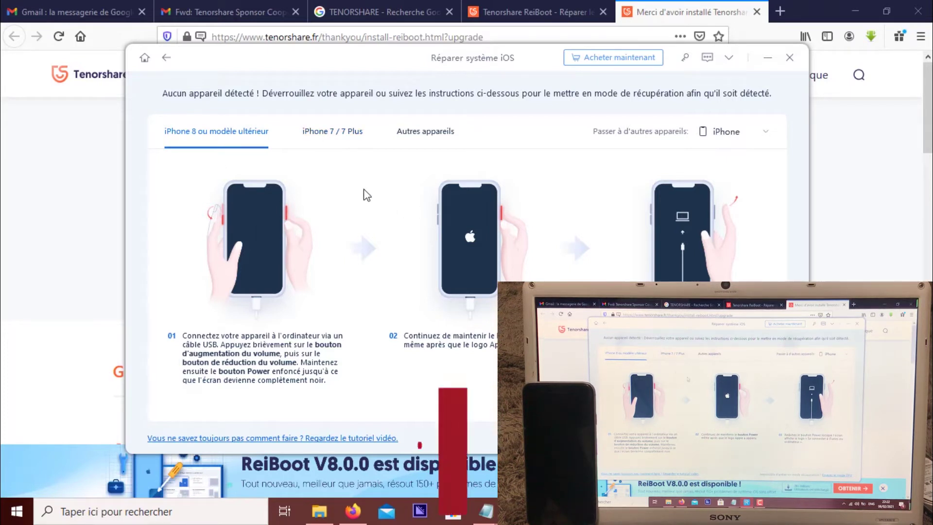
{"action": "left_click", "coordinate": [354, 136]}
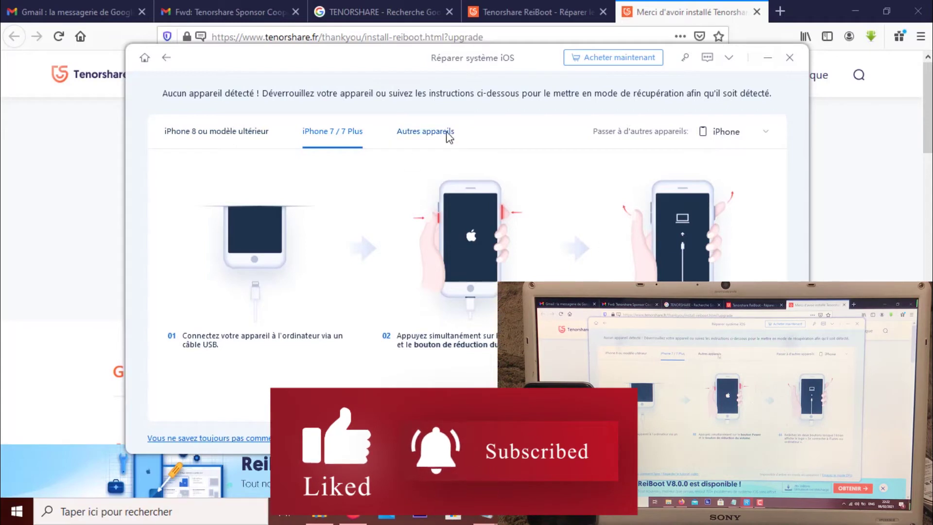
{"action": "left_click", "coordinate": [423, 132]}
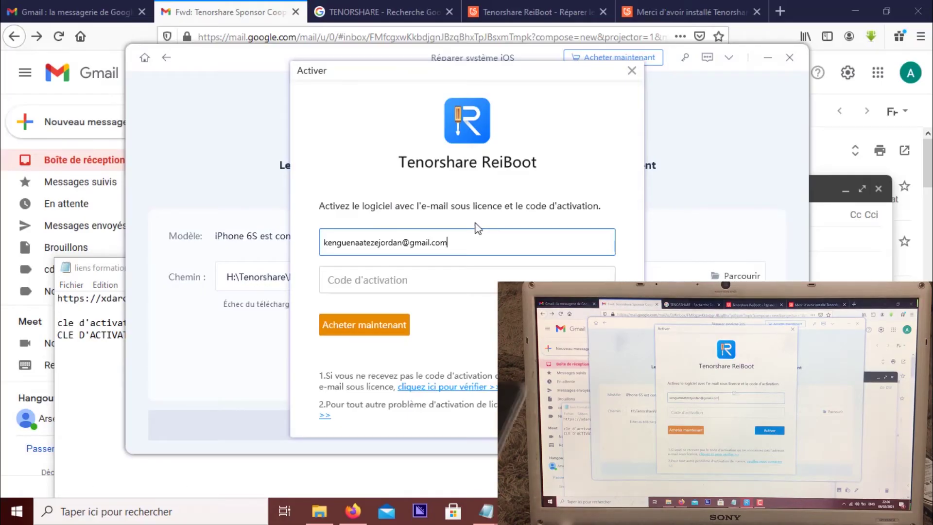
- Activate the Tenorshare ReiBoot licence by pasting the activation code, and close the licence details
{"action": "left_click", "coordinate": [436, 278]}
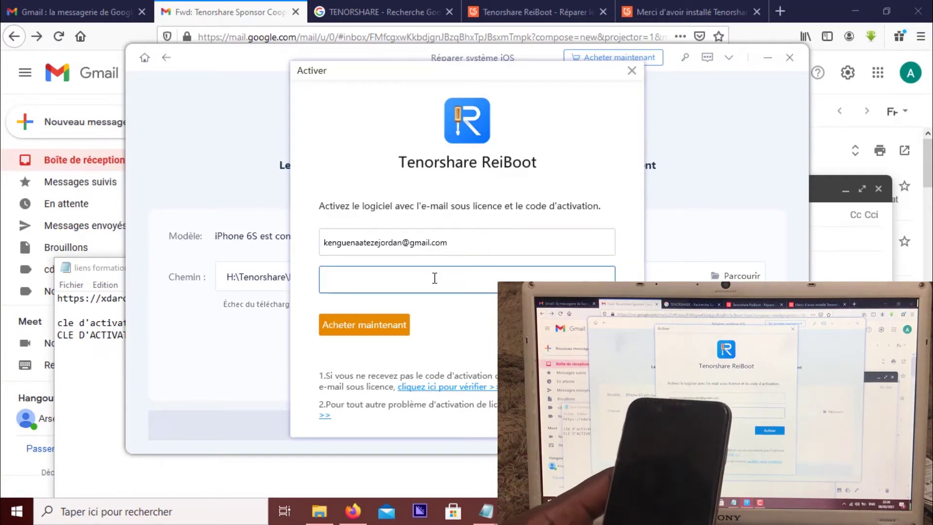
{"action": "right_click", "coordinate": [435, 278]}
{"action": "left_click", "coordinate": [481, 317]}
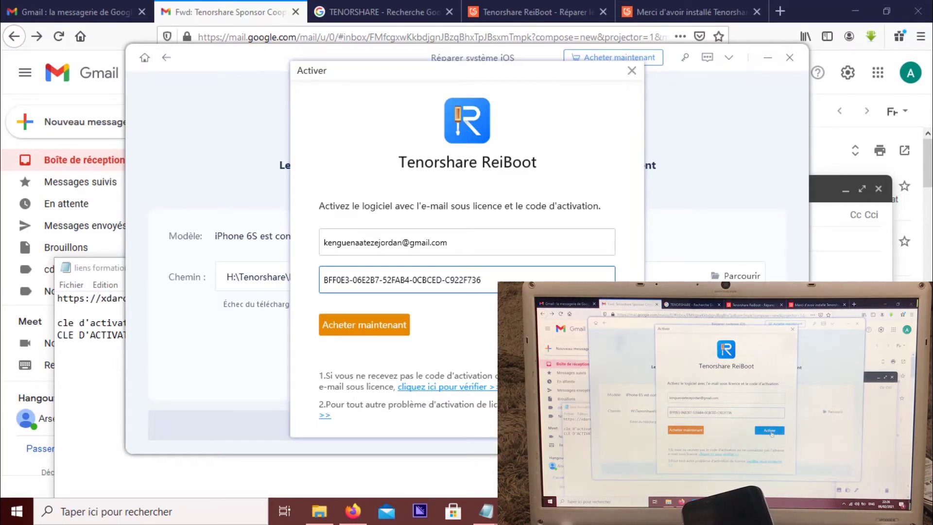
{"action": "left_click", "coordinate": [579, 326]}
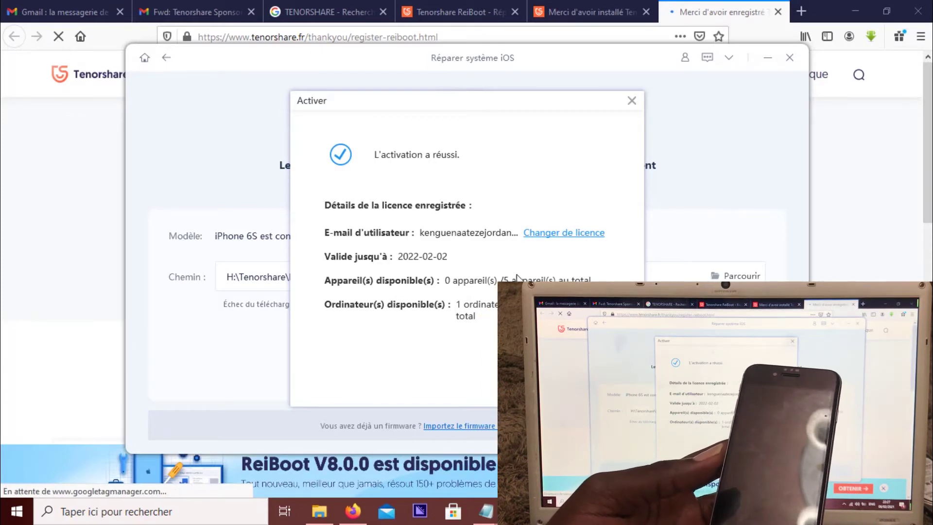
{"action": "left_click", "coordinate": [588, 381]}
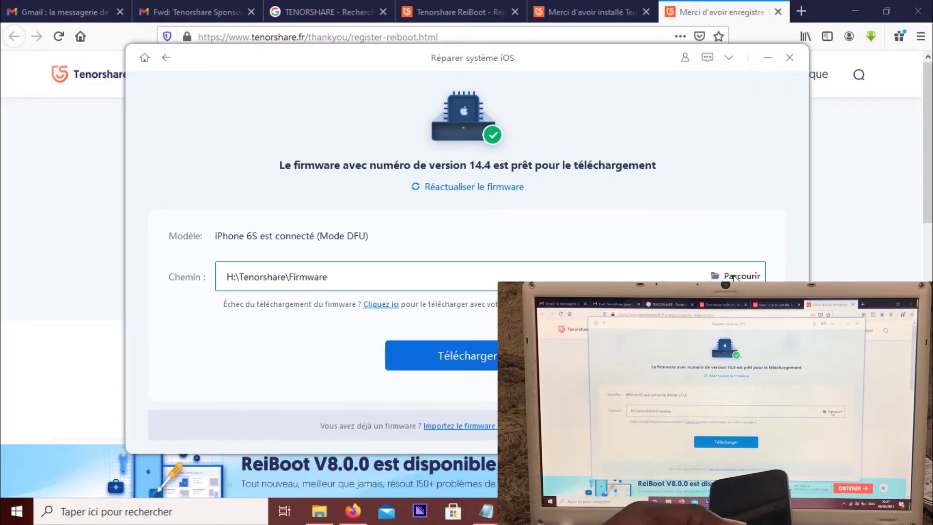
{"action": "left_click", "coordinate": [734, 276]}
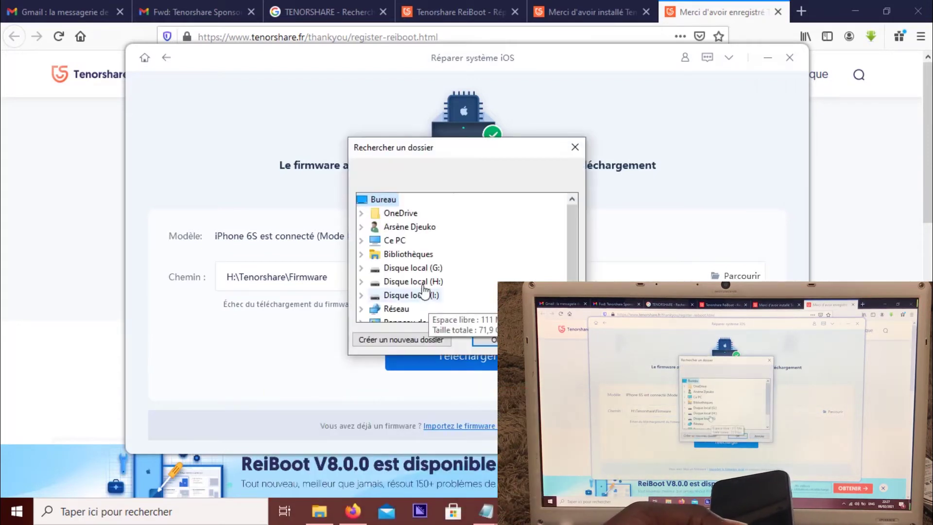
{"action": "scroll", "coordinate": [394, 270], "scroll_direction": "down", "scroll_amount": 1}
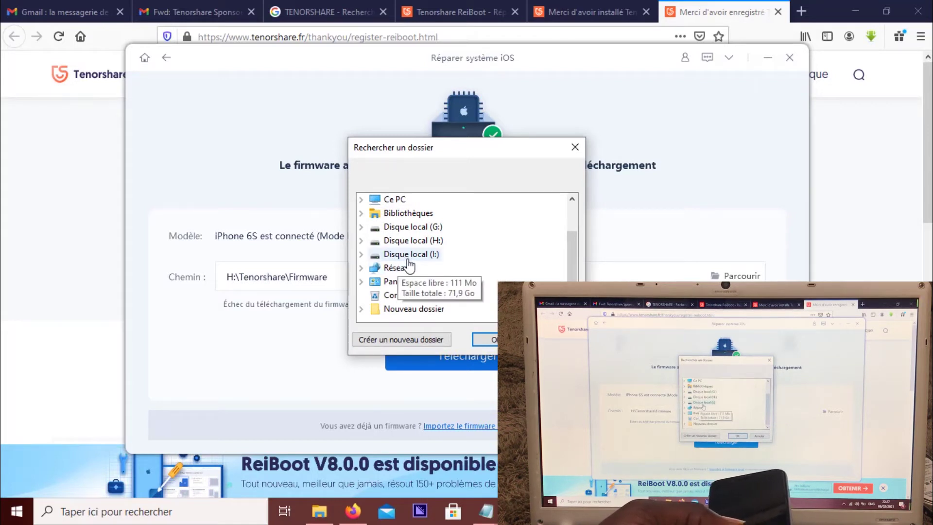
{"action": "scroll", "coordinate": [410, 264], "scroll_direction": "up", "scroll_amount": 1}
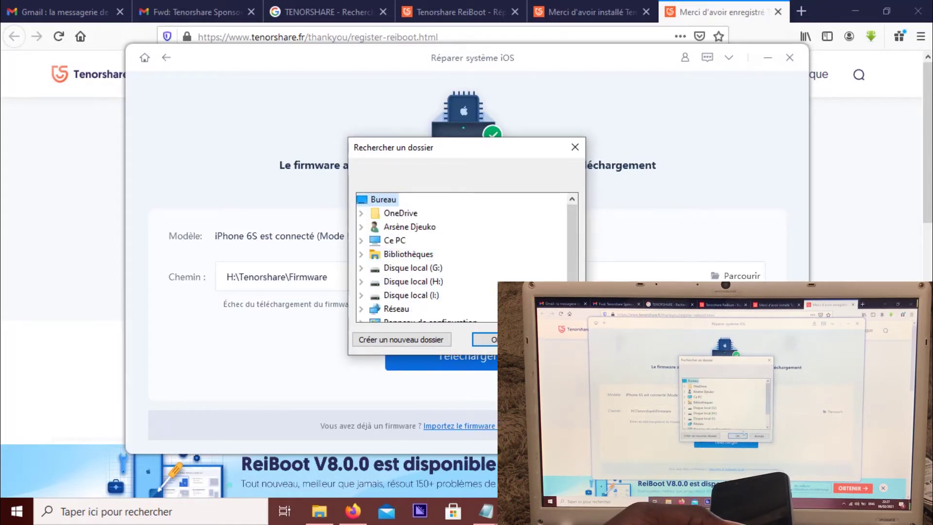
{"action": "left_click", "coordinate": [550, 340]}
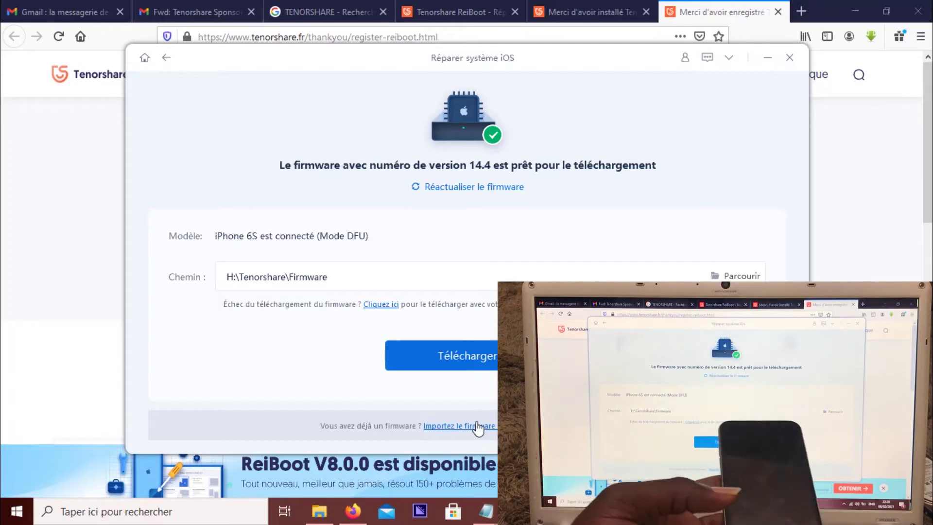
- Import the existing firmware file iPhone_4.7_14.4_18D52_Restore.ipsw from the firmware folder on local disk H:
{"action": "left_click", "coordinate": [456, 424]}
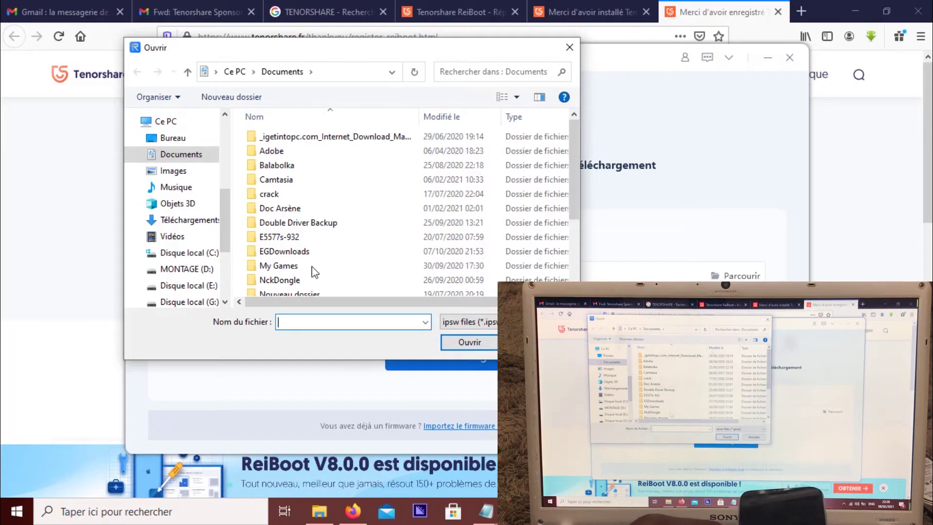
{"action": "scroll", "coordinate": [243, 287], "scroll_direction": "down", "scroll_amount": 3}
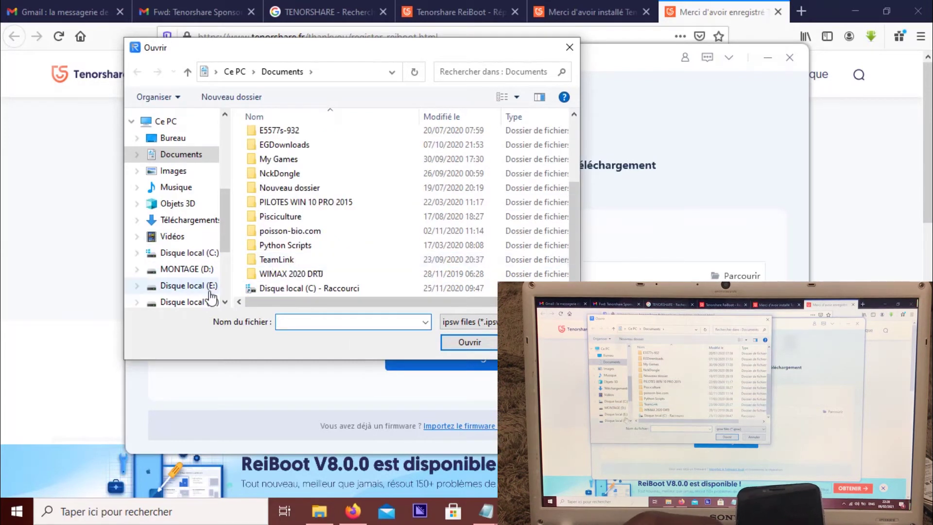
{"action": "scroll", "coordinate": [210, 297], "scroll_direction": "down", "scroll_amount": 3}
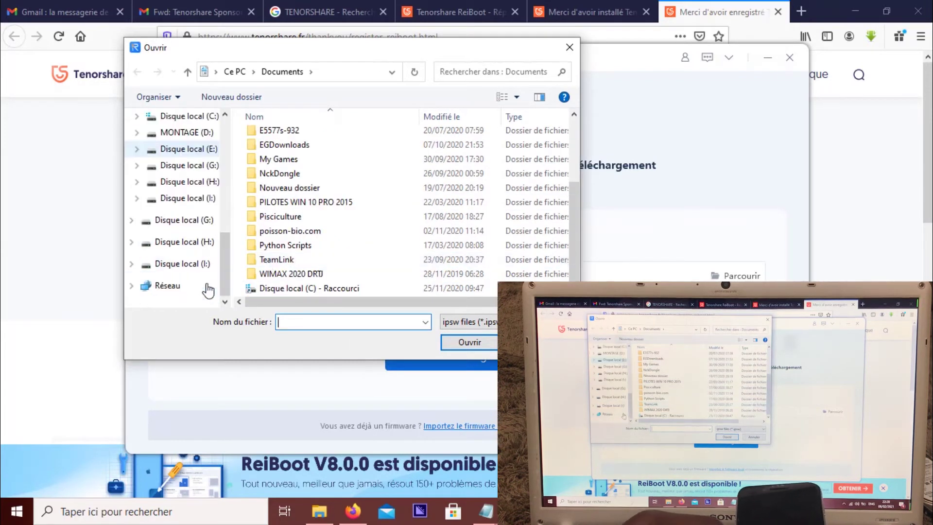
{"action": "left_click", "coordinate": [196, 248]}
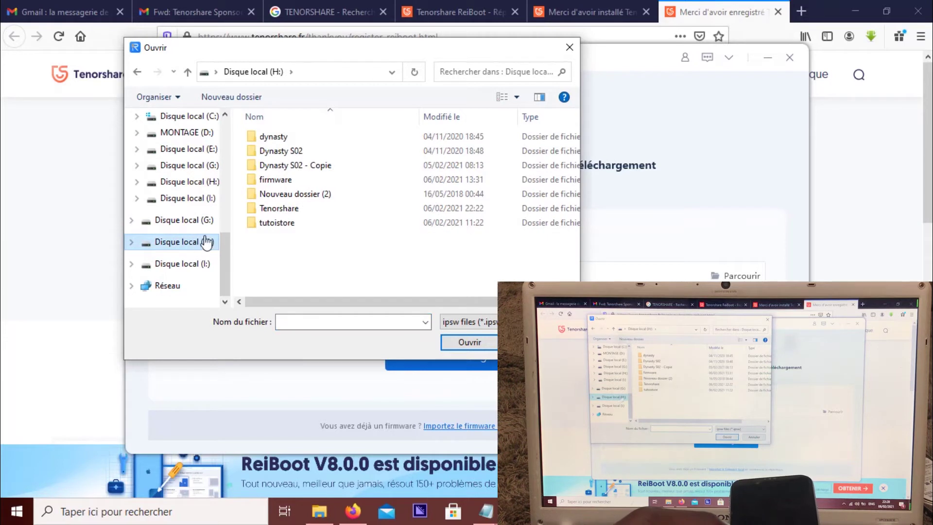
{"action": "double_click", "coordinate": [290, 181]}
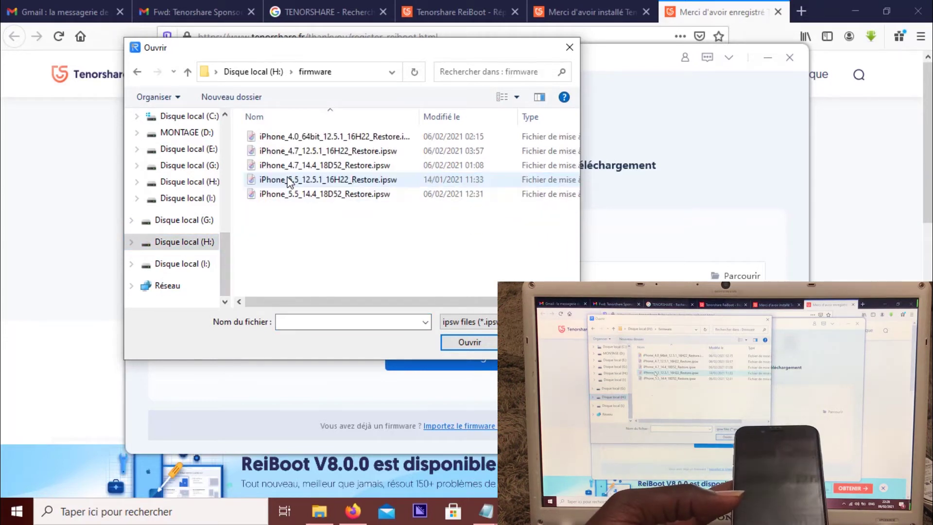
{"action": "left_click", "coordinate": [321, 168]}
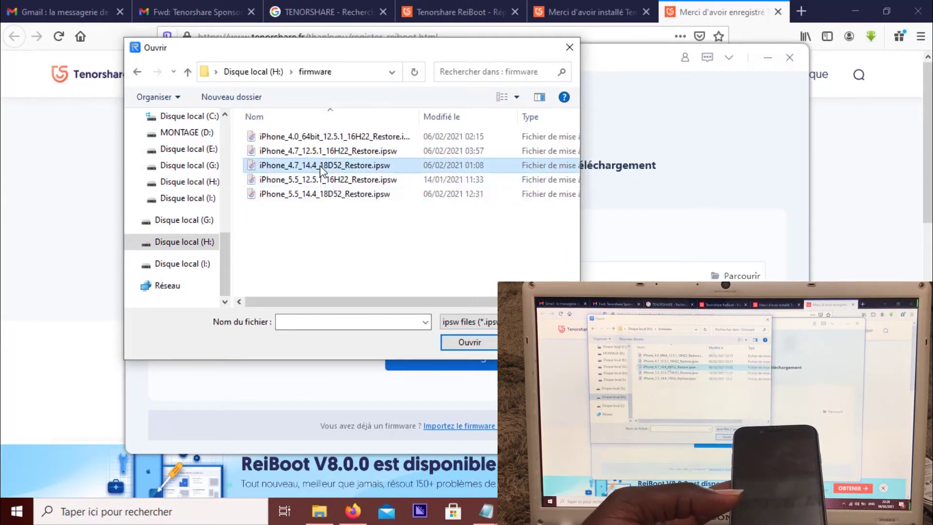
{"action": "left_click", "coordinate": [481, 341]}
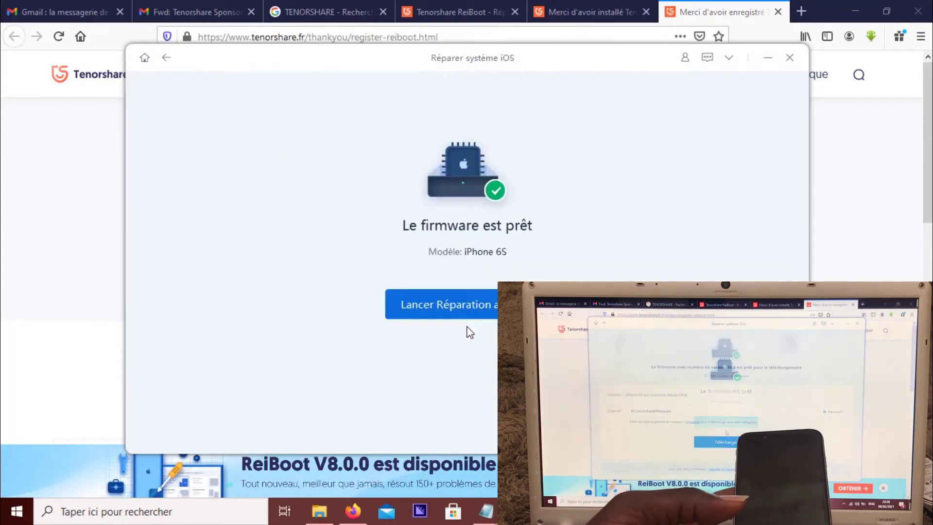
- Try to launch the advanced repair, and check the computer's drives in File Explorer before returning to Firefox
{"action": "left_click", "coordinate": [488, 311]}
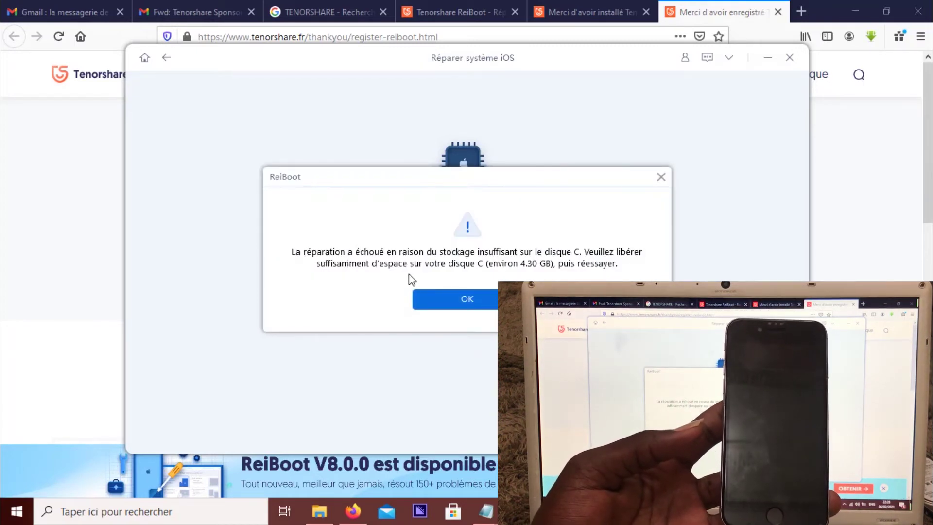
{"action": "left_click", "coordinate": [457, 295]}
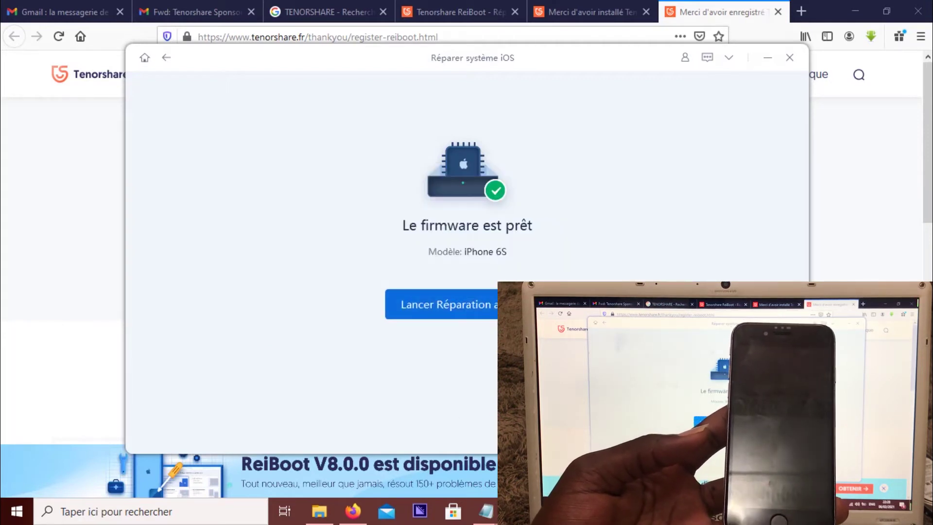
{"action": "left_click", "coordinate": [308, 514]}
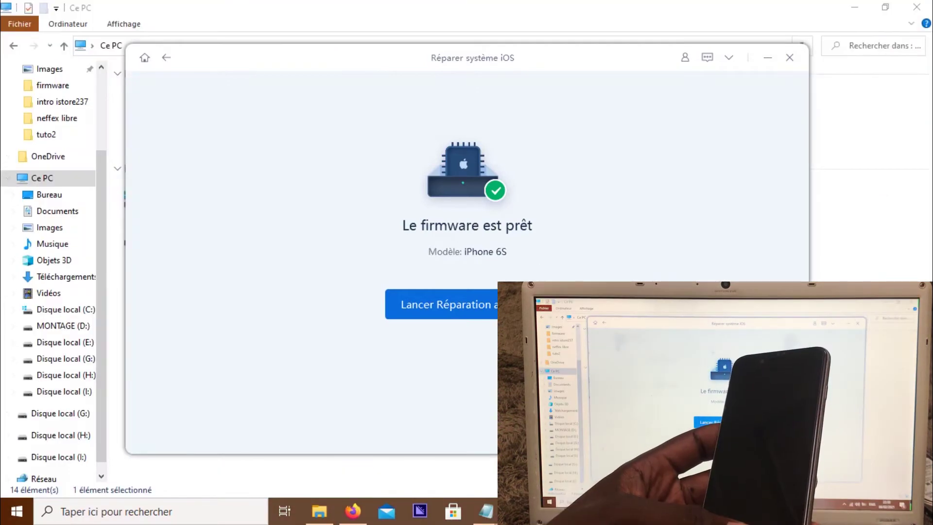
{"action": "left_click", "coordinate": [353, 510]}
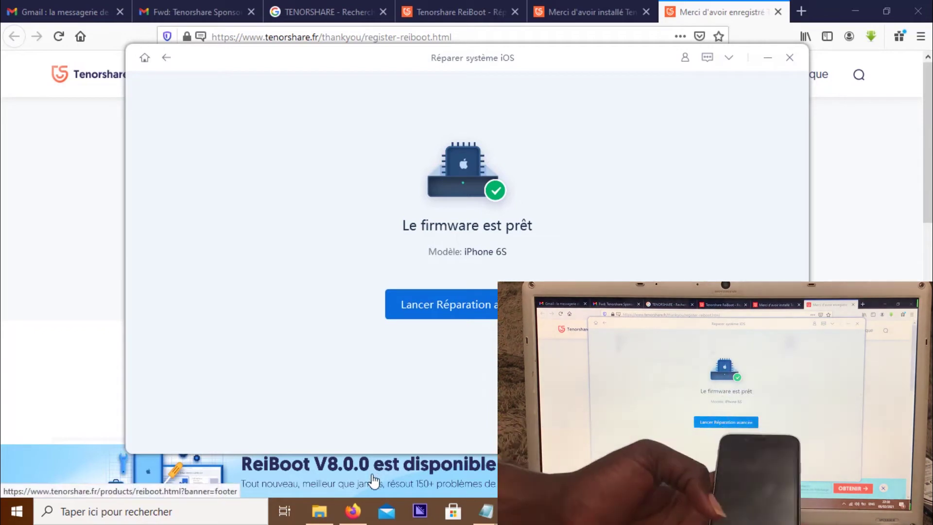
- Launch the advanced repair on the iPhone 6S and confirm that all its data may be erased
{"action": "left_click", "coordinate": [443, 304]}
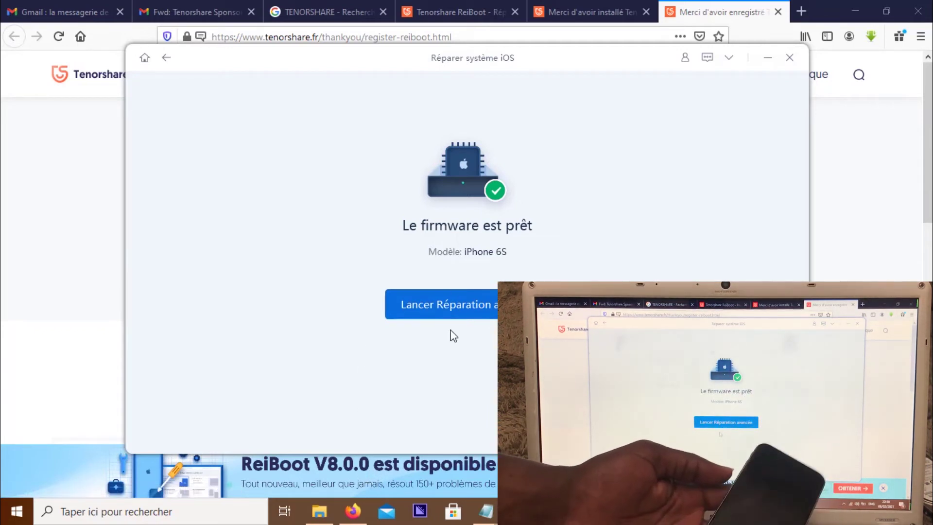
{"action": "left_click", "coordinate": [483, 310]}
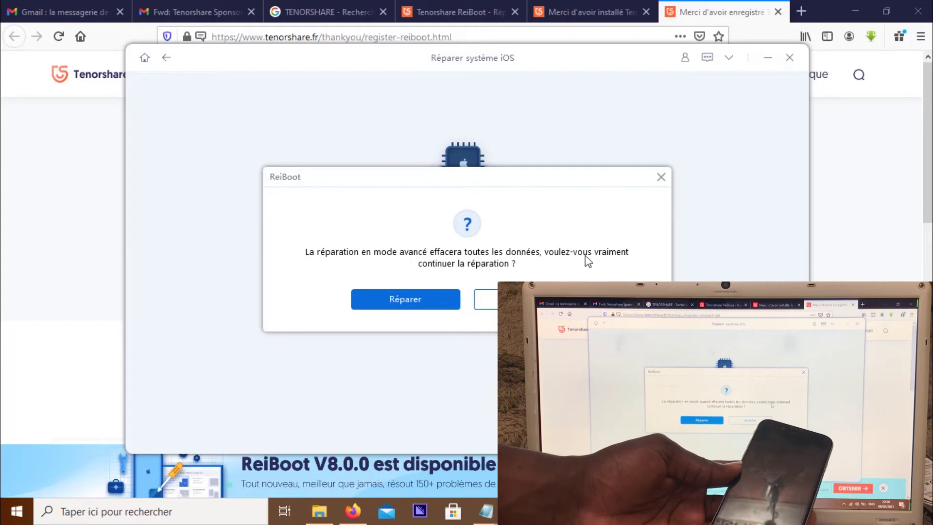
{"action": "left_click", "coordinate": [429, 303]}
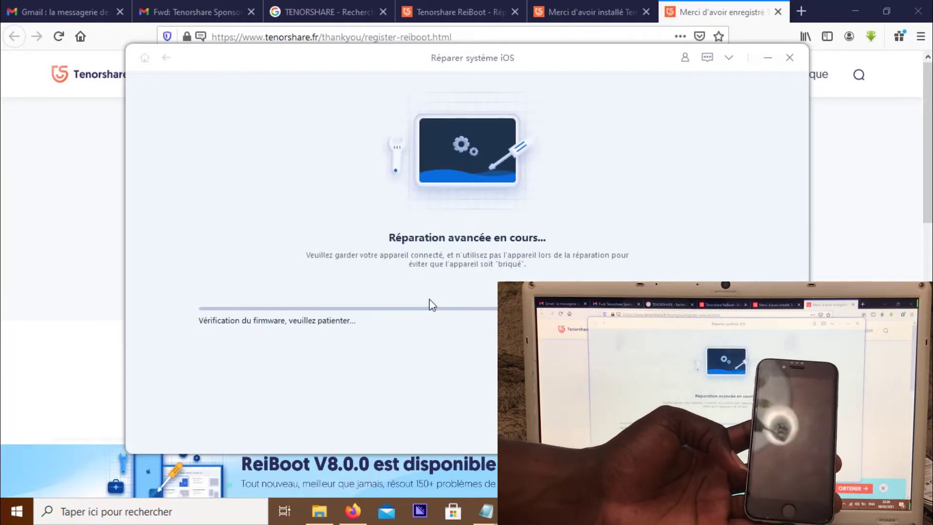